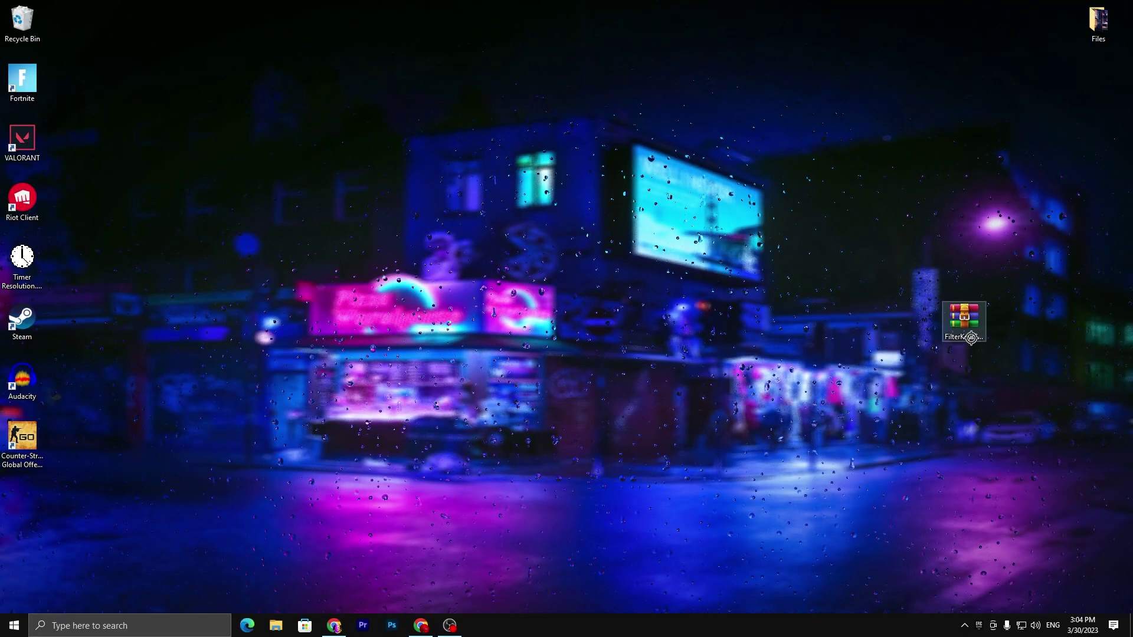
# Move the FilterKeysSetter zip icon from the desktop's right edge to its centre
pyautogui.moveTo(964, 321); pyautogui.dragTo(575, 228)
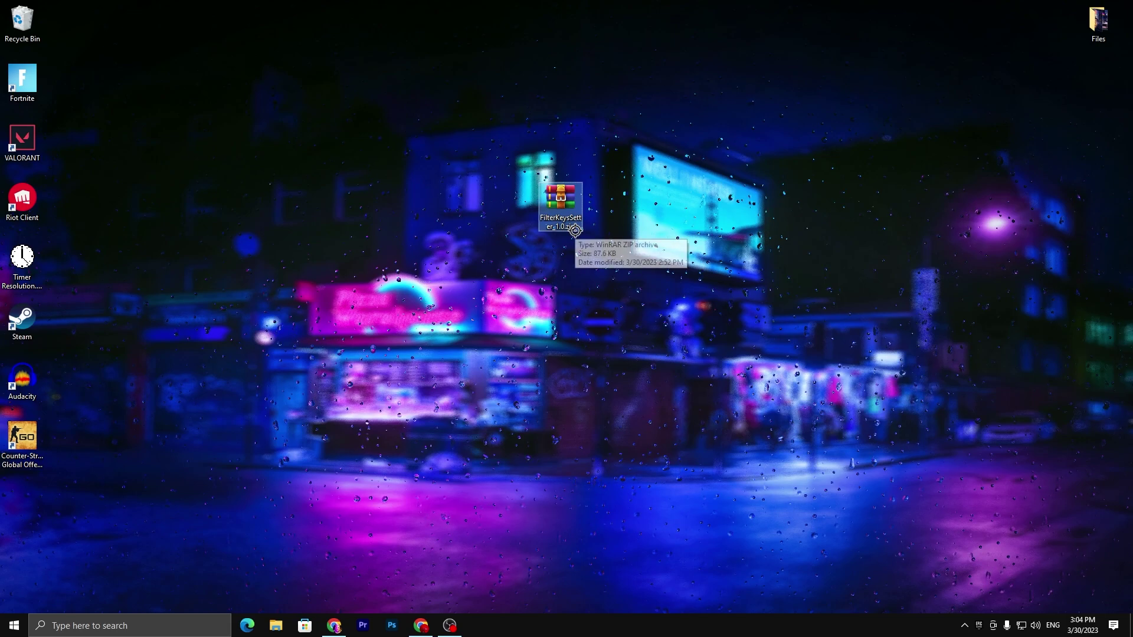
pyautogui.moveTo(560, 205)
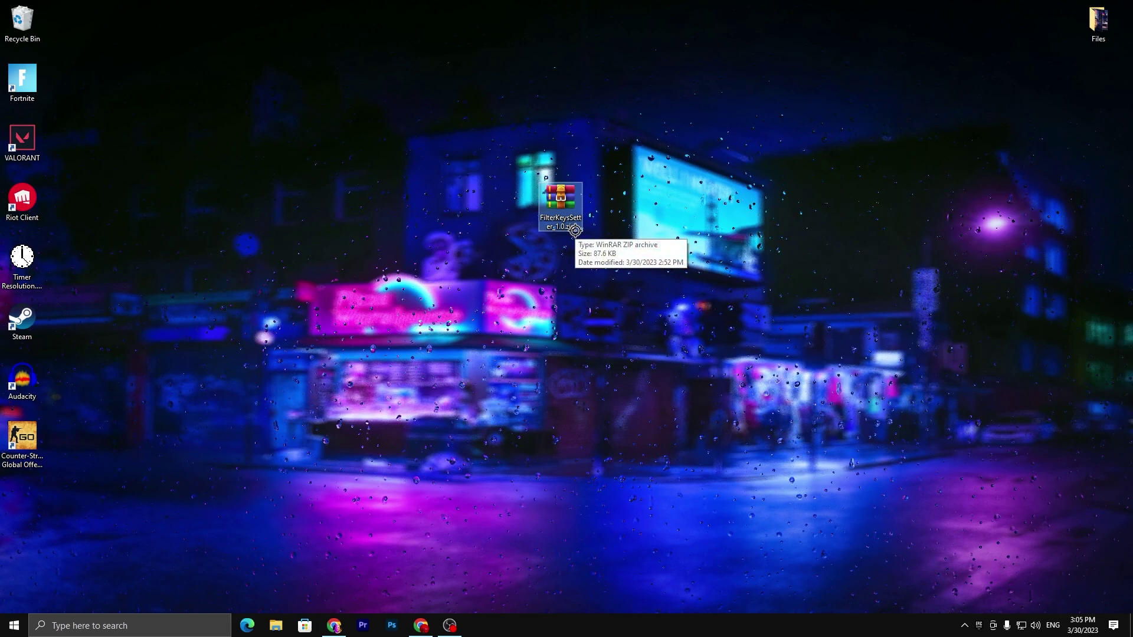
# Find the FilterKeySetter post on uptopacks.com and download its zip from the link
pyautogui.click(425, 625)
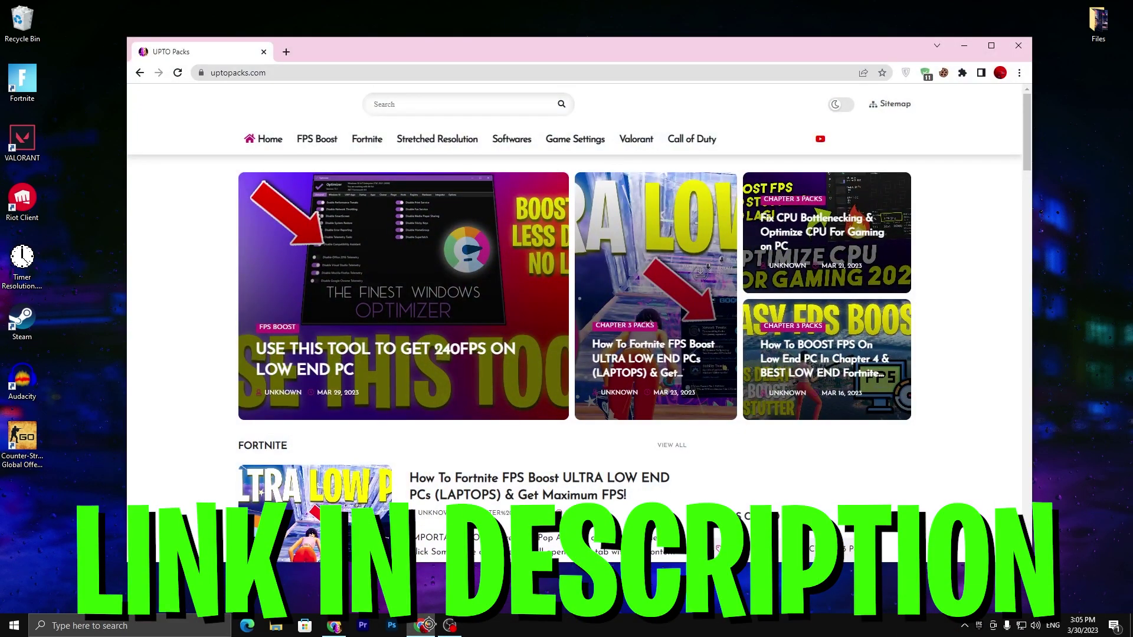
pyautogui.click(403, 105)
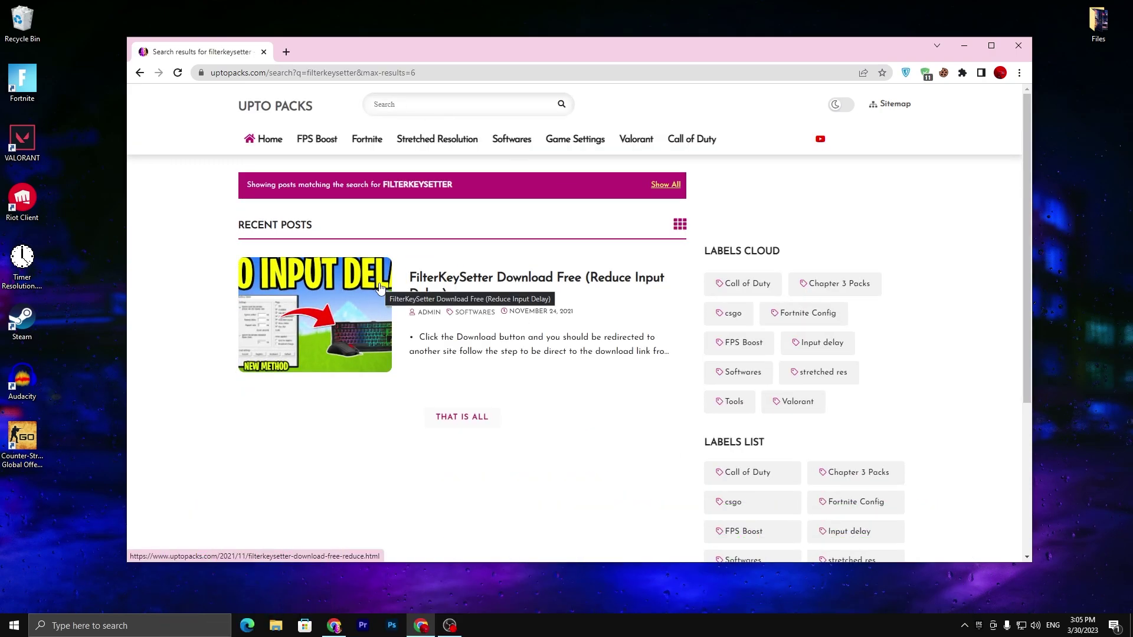
pyautogui.click(307, 303)
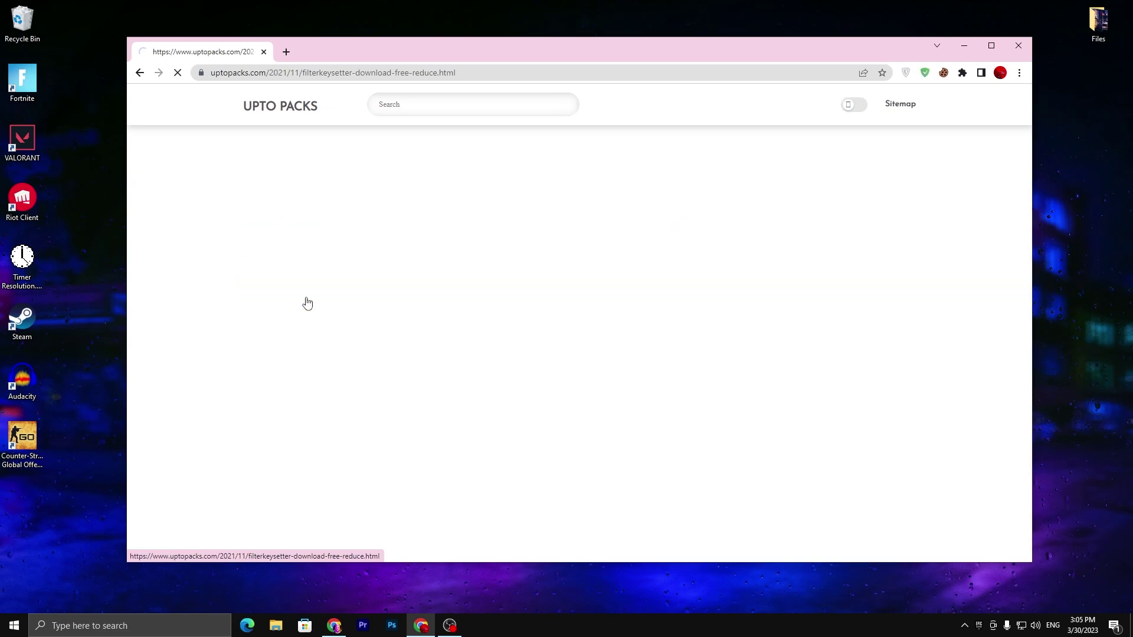
pyautogui.scroll(-5, 611, 208)
pyautogui.scroll(-3, 611, 213)
pyautogui.click(472, 253)
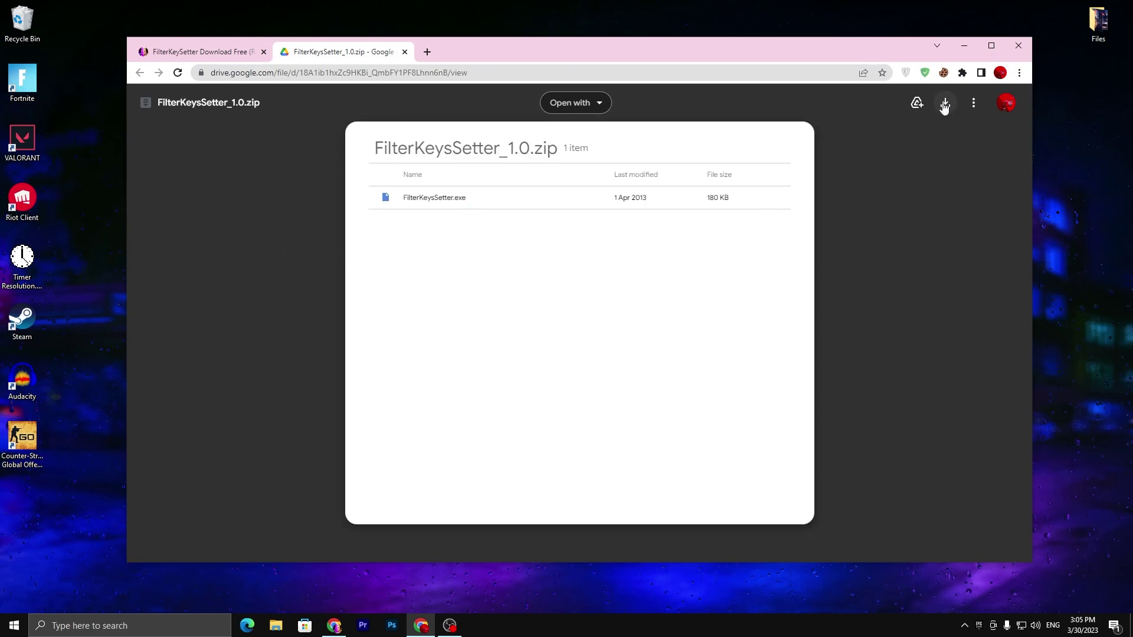
# Extract FilterKeysSetter.exe from the zip onto the desktop with WinRAR and close the archive
pyautogui.click(959, 46)
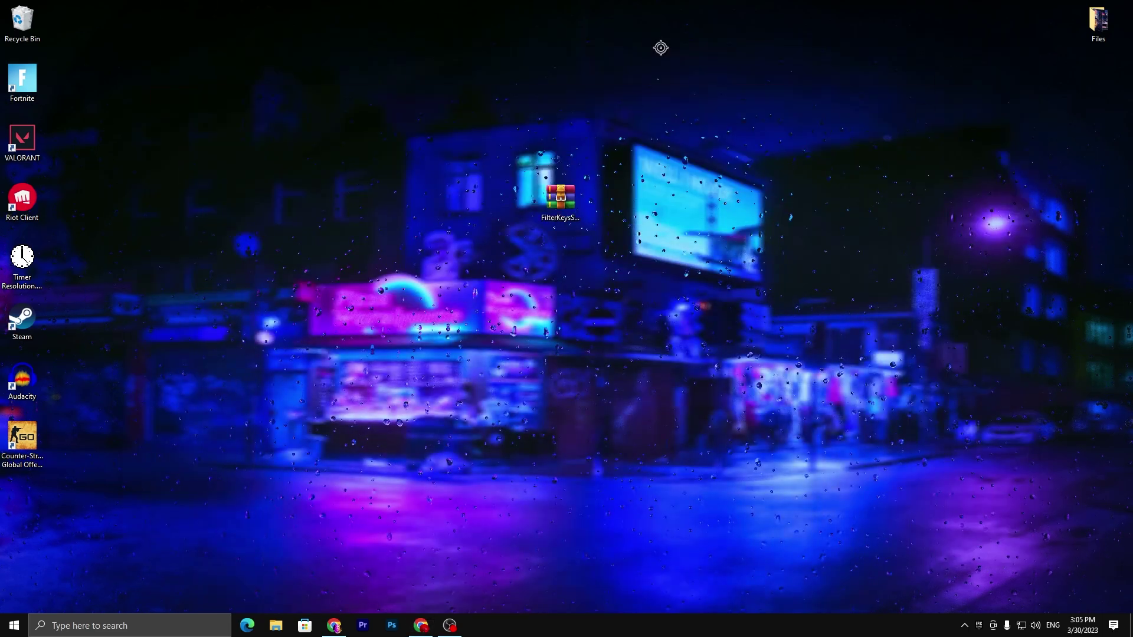
pyautogui.doubleClick(560, 195)
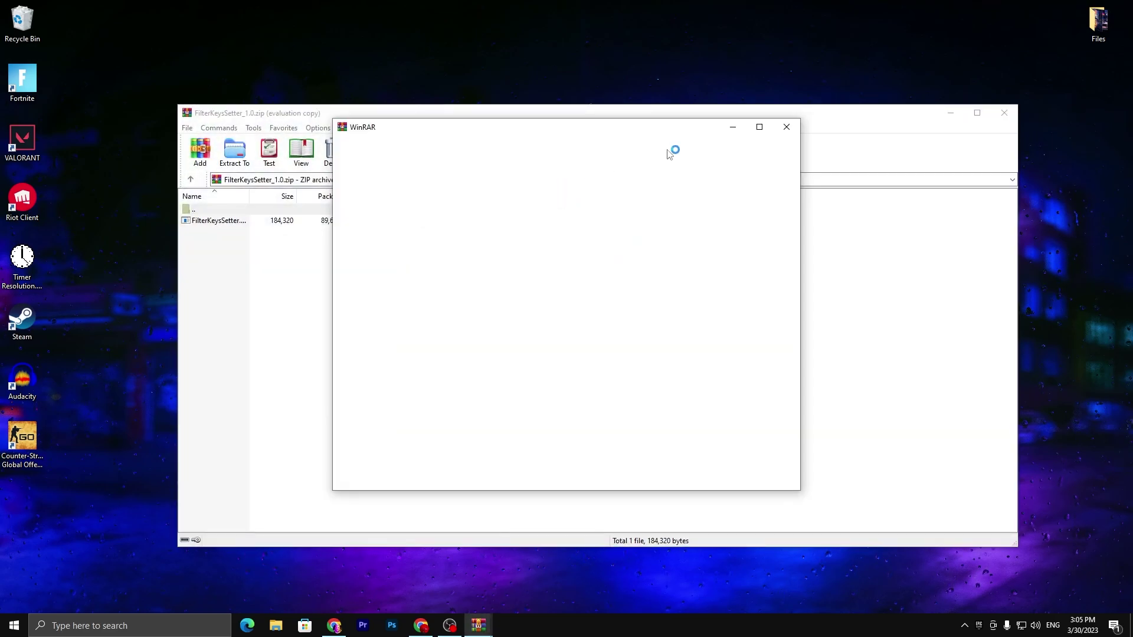
pyautogui.click(785, 129)
pyautogui.moveTo(214, 220)
pyautogui.mouseDown()
pyautogui.moveTo(605, 32)
pyautogui.moveTo(605, 199)
pyautogui.mouseUp()
pyautogui.click(1007, 114)
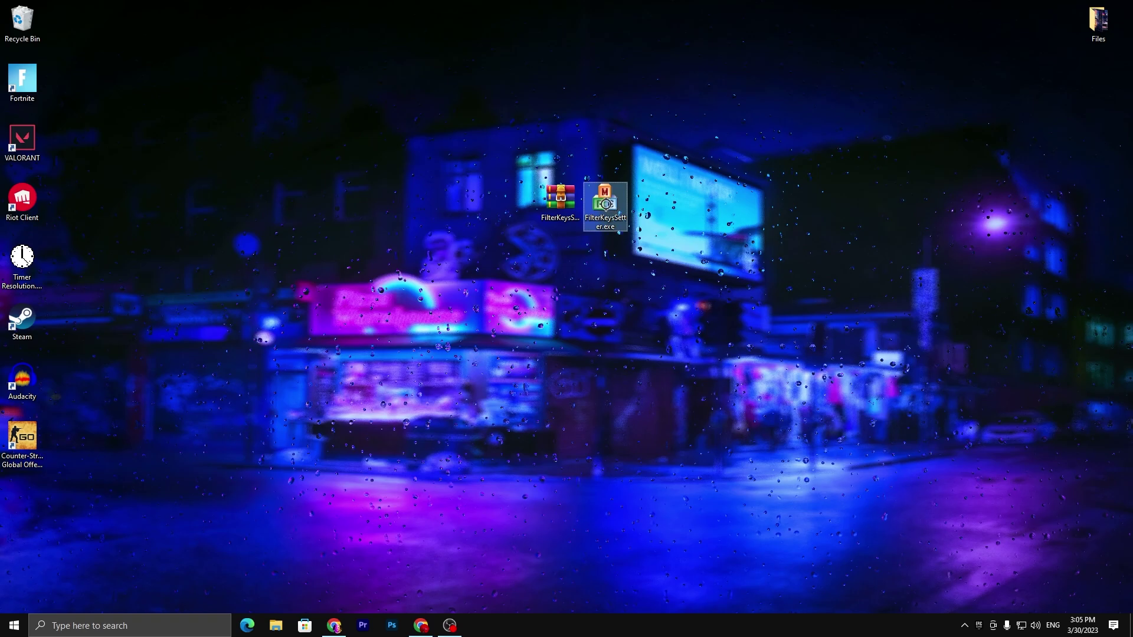
# Launch FilterKeysSetter.exe, tick On and untick Key click, Show status, Confirm activation and Activation sound
pyautogui.doubleClick(605, 200)
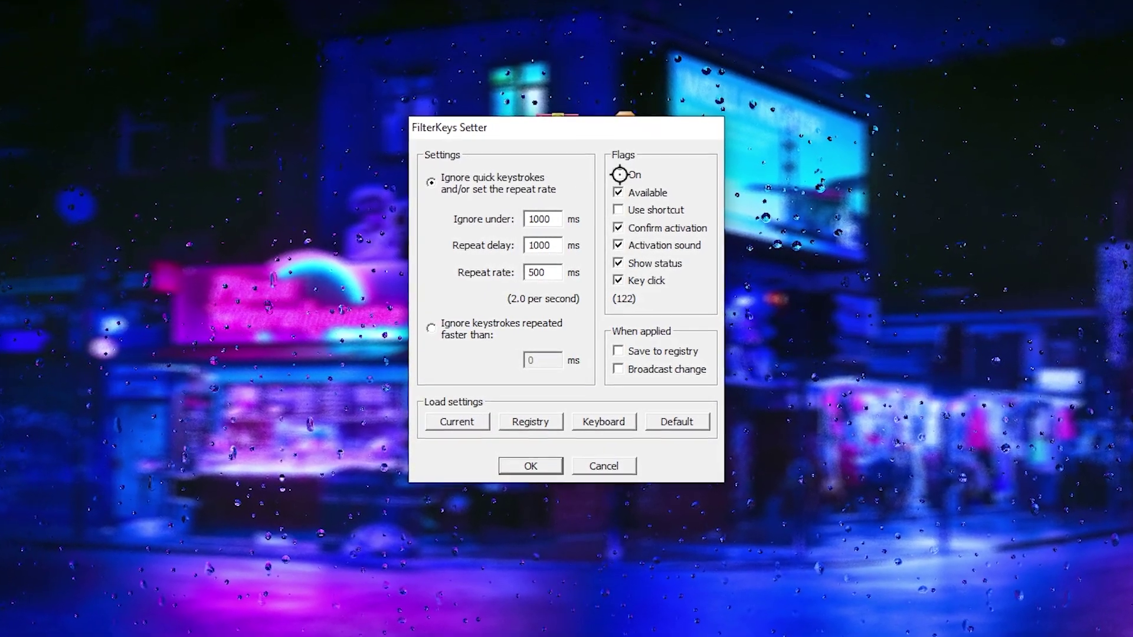
pyautogui.click(617, 179)
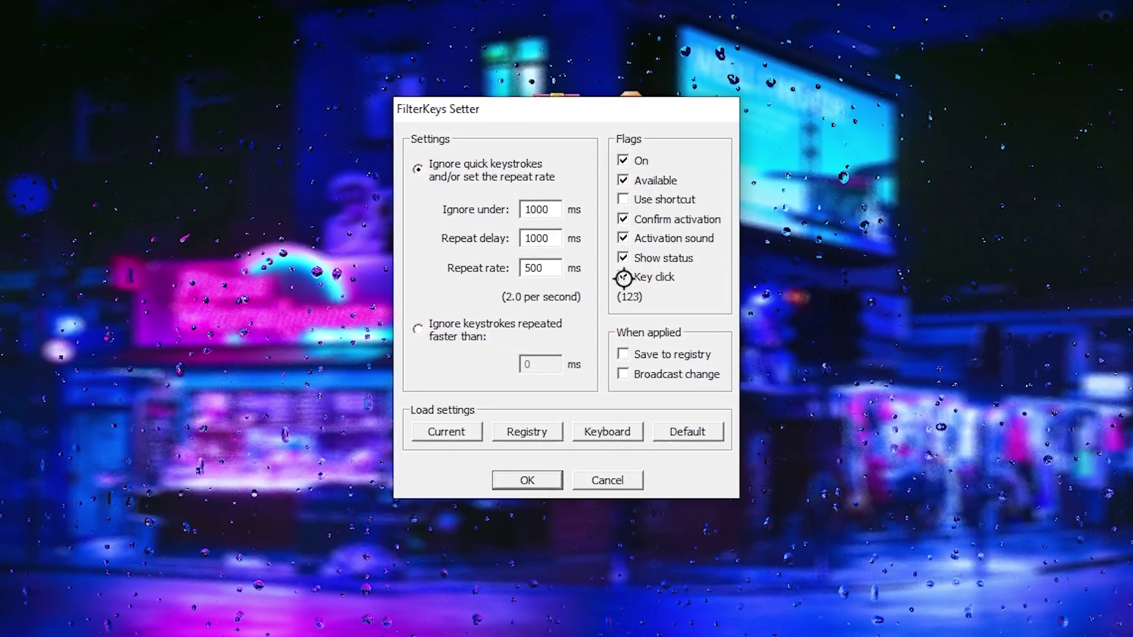
pyautogui.click(623, 277)
pyautogui.click(624, 257)
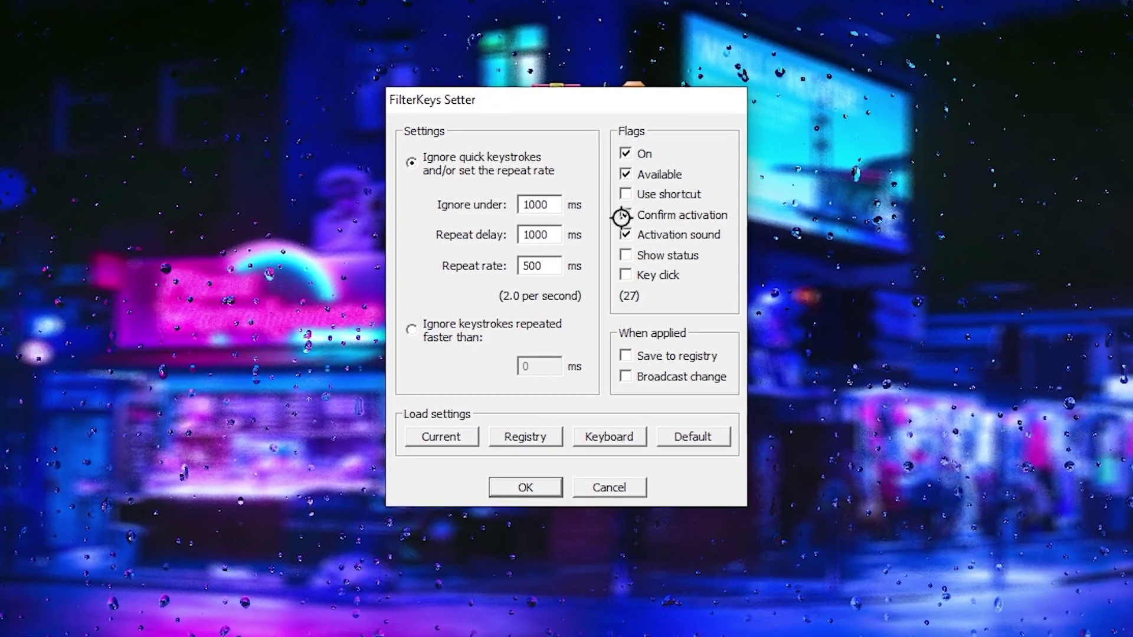
pyautogui.click(624, 213)
pyautogui.click(626, 234)
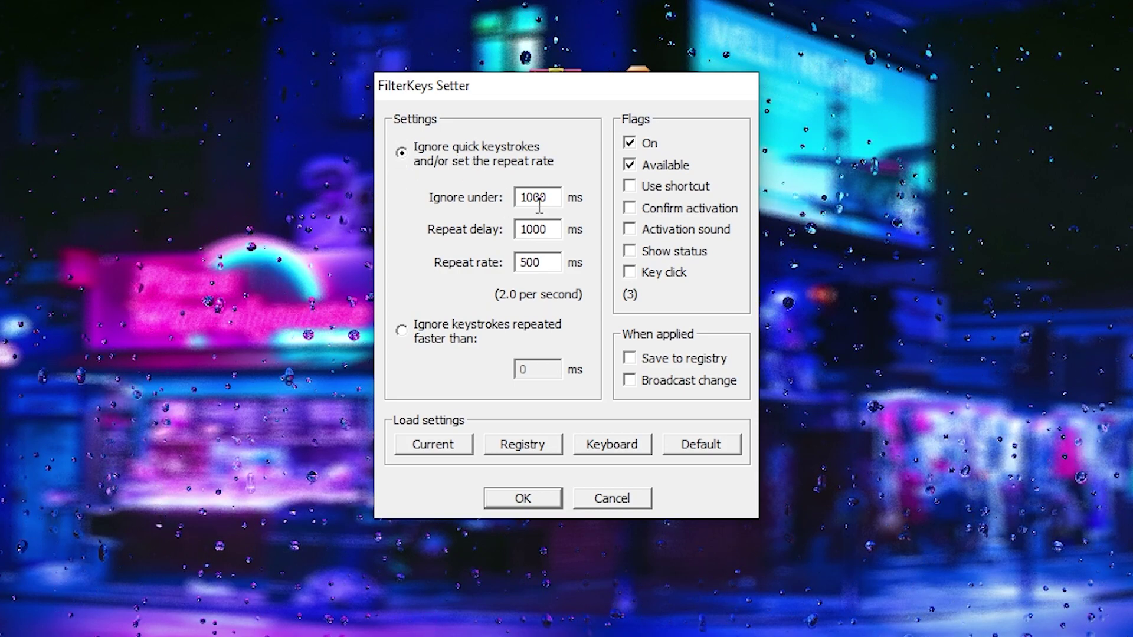
# Enter Ignore under 0 ms, Repeat delay 150 ms, Repeat rate 25 ms and confirm with OK
pyautogui.click(346, 195)
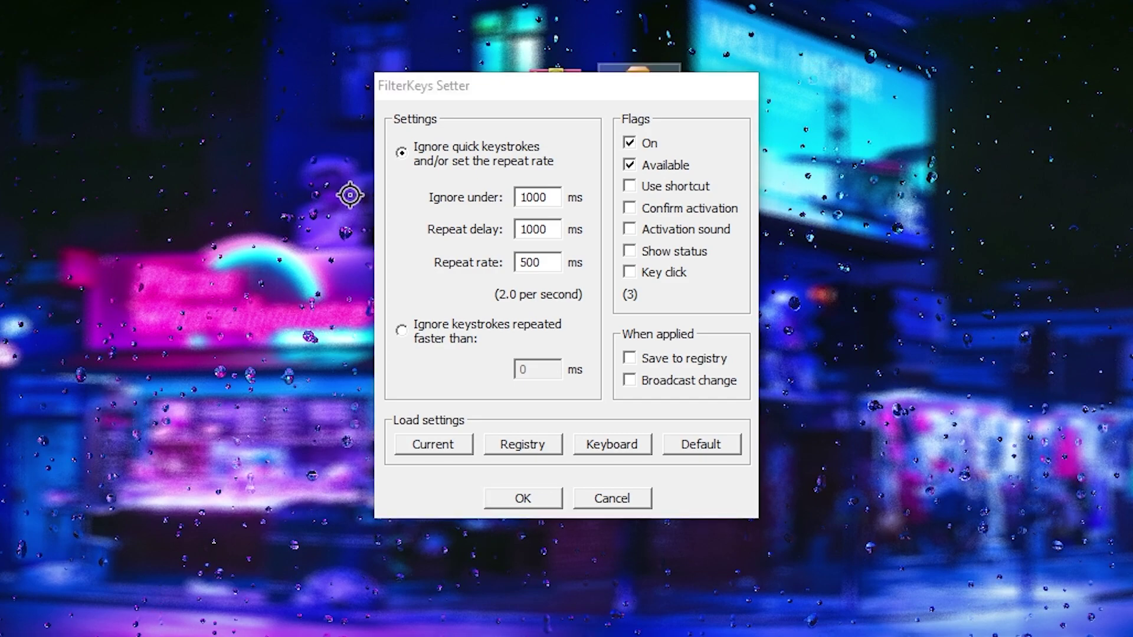
pyautogui.doubleClick(526, 198)
pyautogui.write('0')
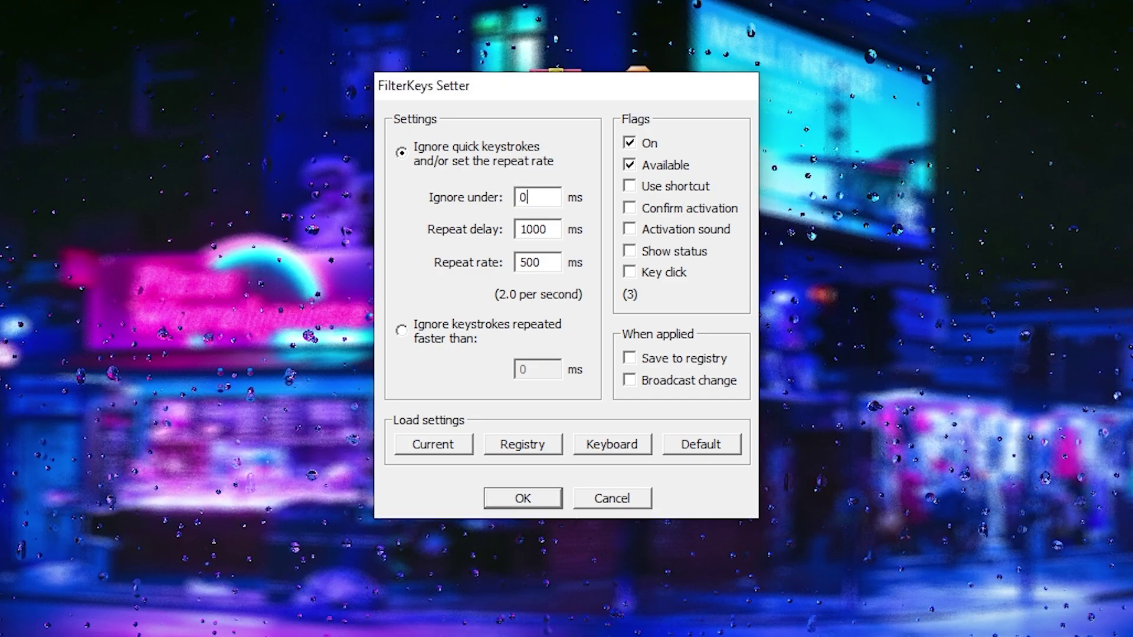
pyautogui.doubleClick(532, 229)
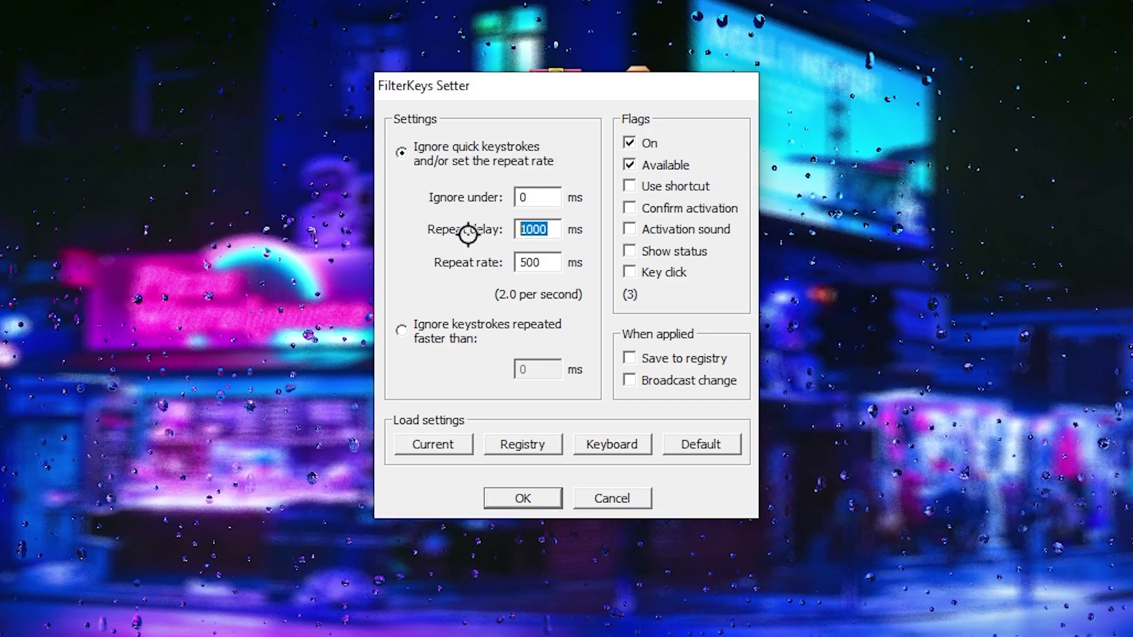
pyautogui.write('150')
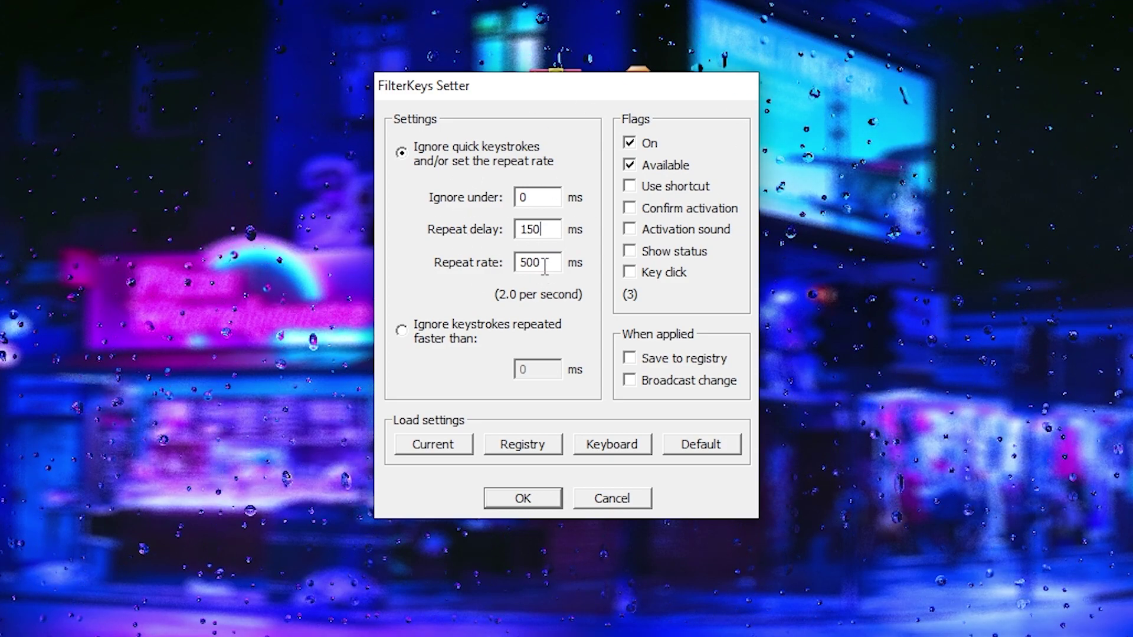
pyautogui.press('Tab')
pyautogui.write('25')
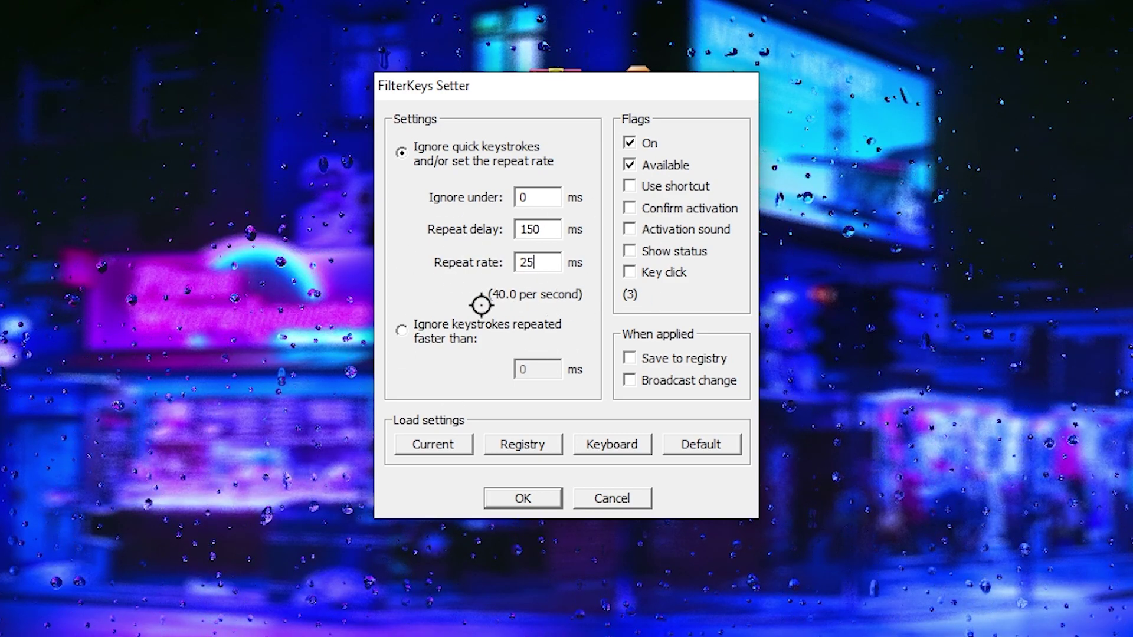
pyautogui.click(520, 499)
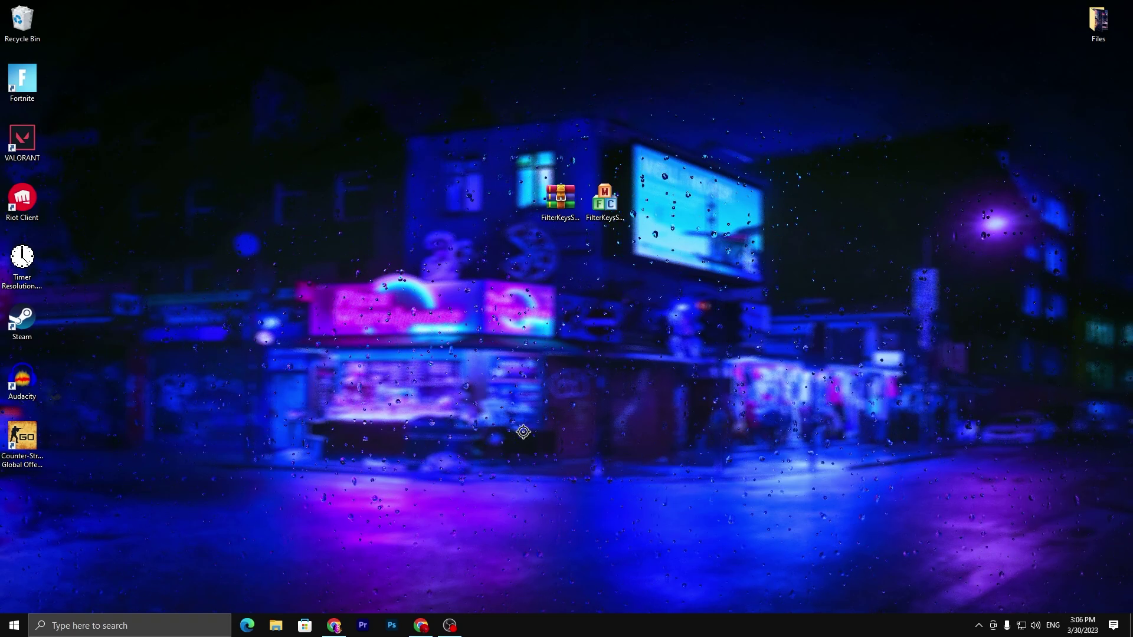
# In the Keyboard control panel set Repeat delay to Short and Repeat rate to Fast, apply and close
pyautogui.click(14, 626)
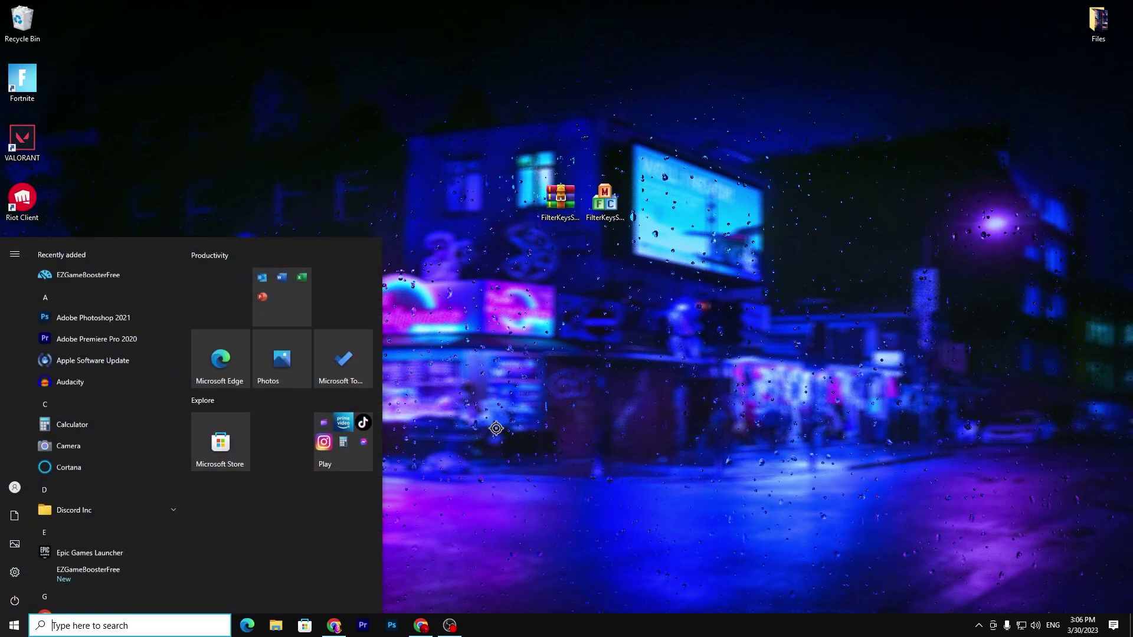
pyautogui.write('k')
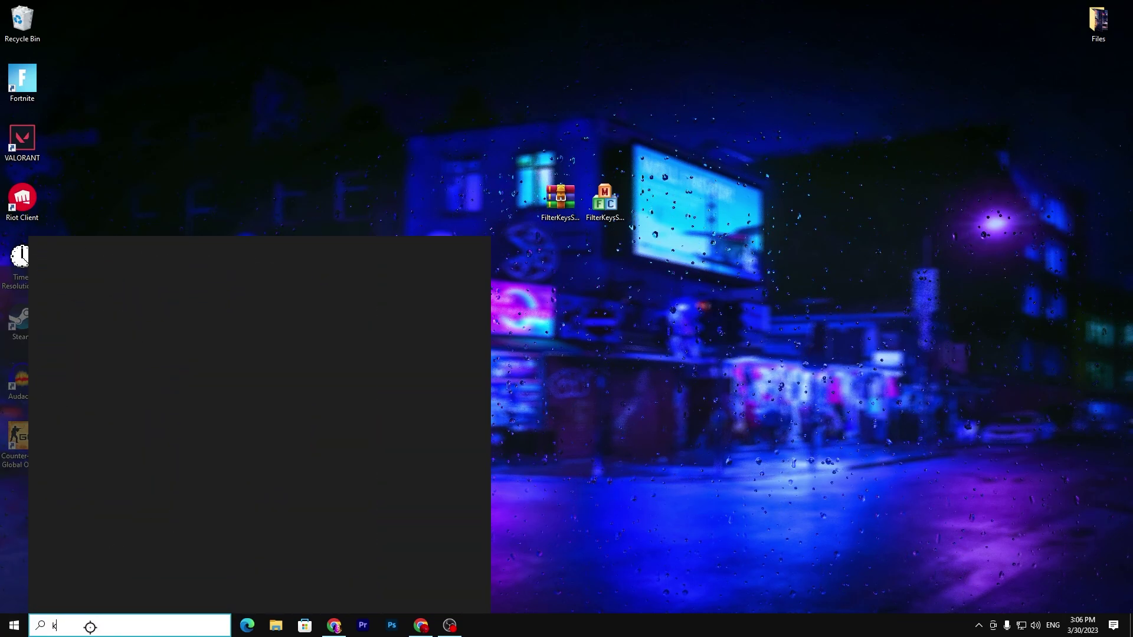
pyautogui.write('eyboard')
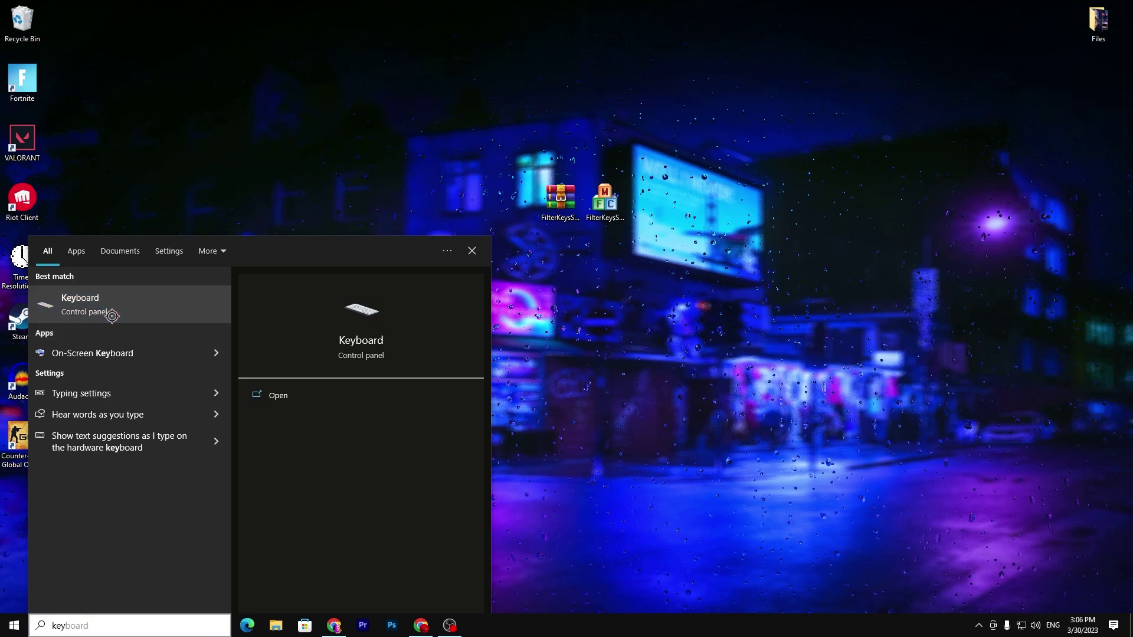
pyautogui.click(112, 312)
pyautogui.moveTo(153, 75); pyautogui.dragTo(441, 122)
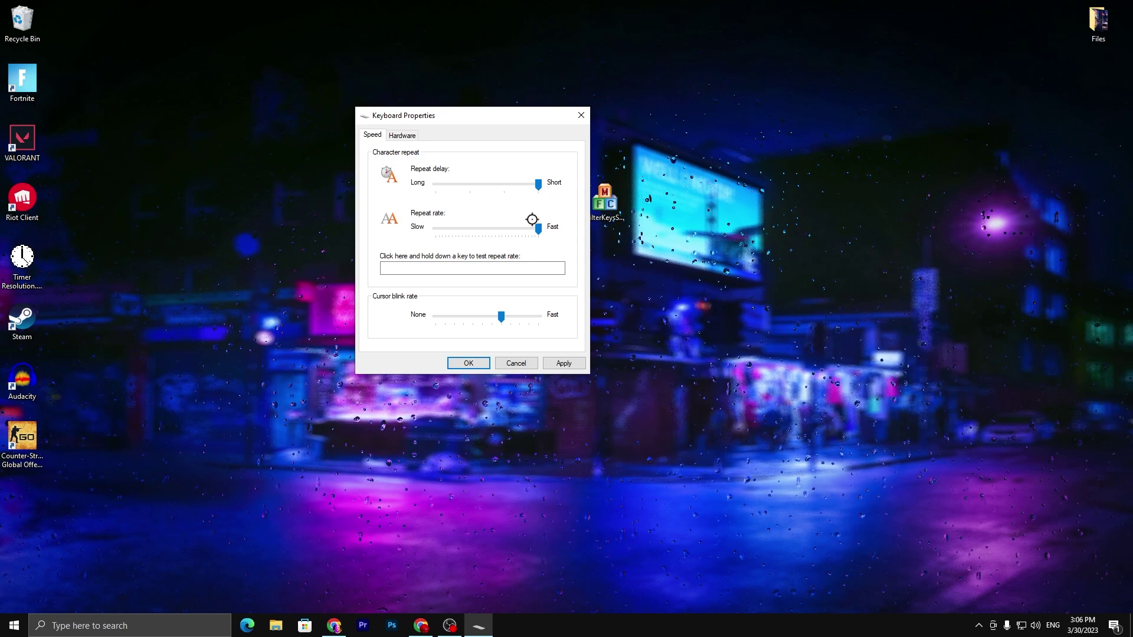
pyautogui.click(567, 360)
pyautogui.click(467, 364)
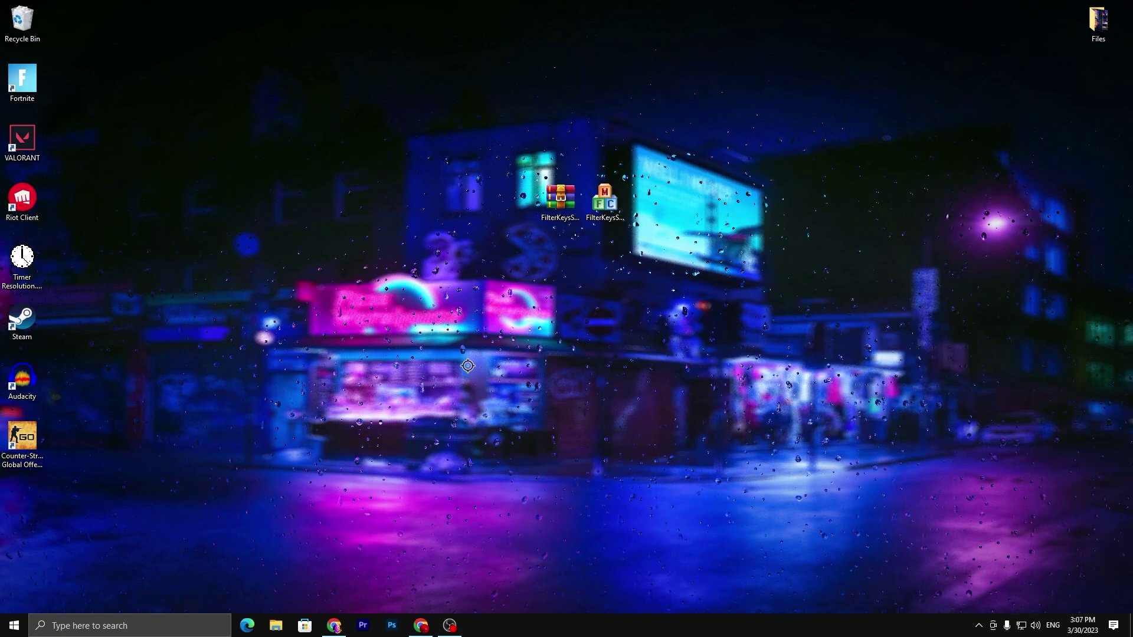
# Launch Registry Editor and navigate to HKLM\SYSTEM\ControlSet001\Services\mouclass\Parameters
pyautogui.click(123, 627)
pyautogui.write('re')
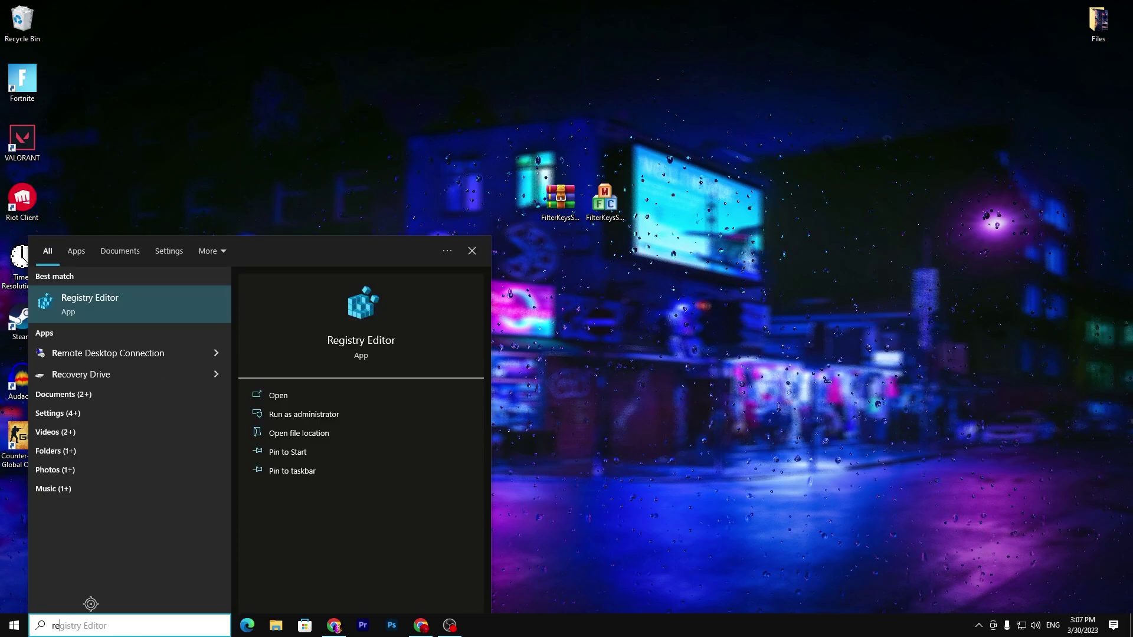
pyautogui.click(275, 423)
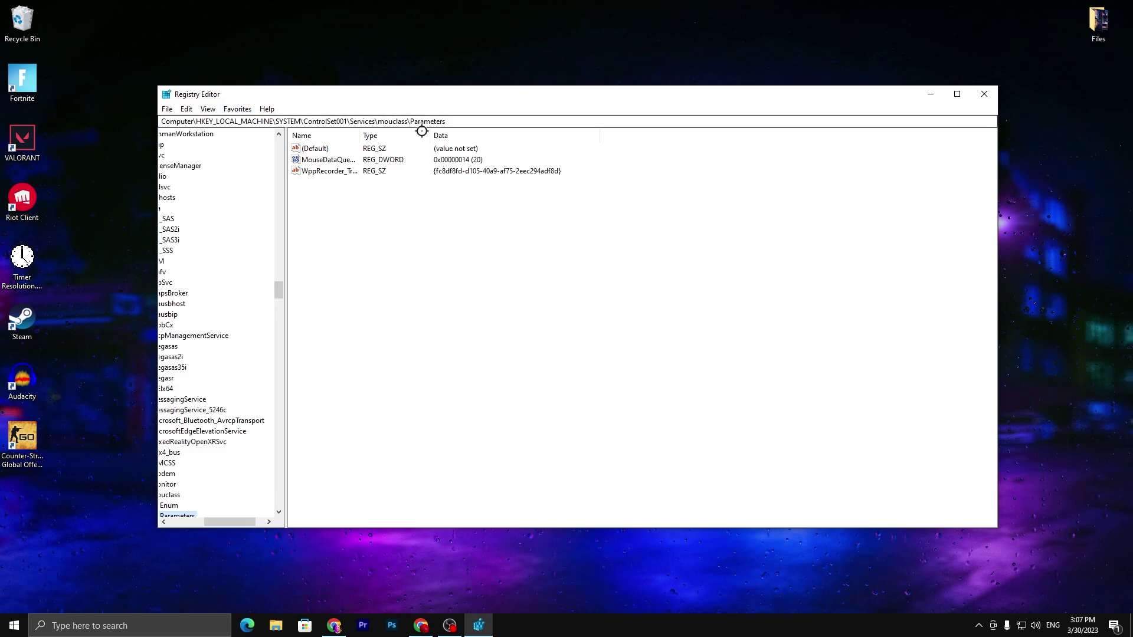
pyautogui.moveTo(474, 120); pyautogui.dragTo(162, 122)
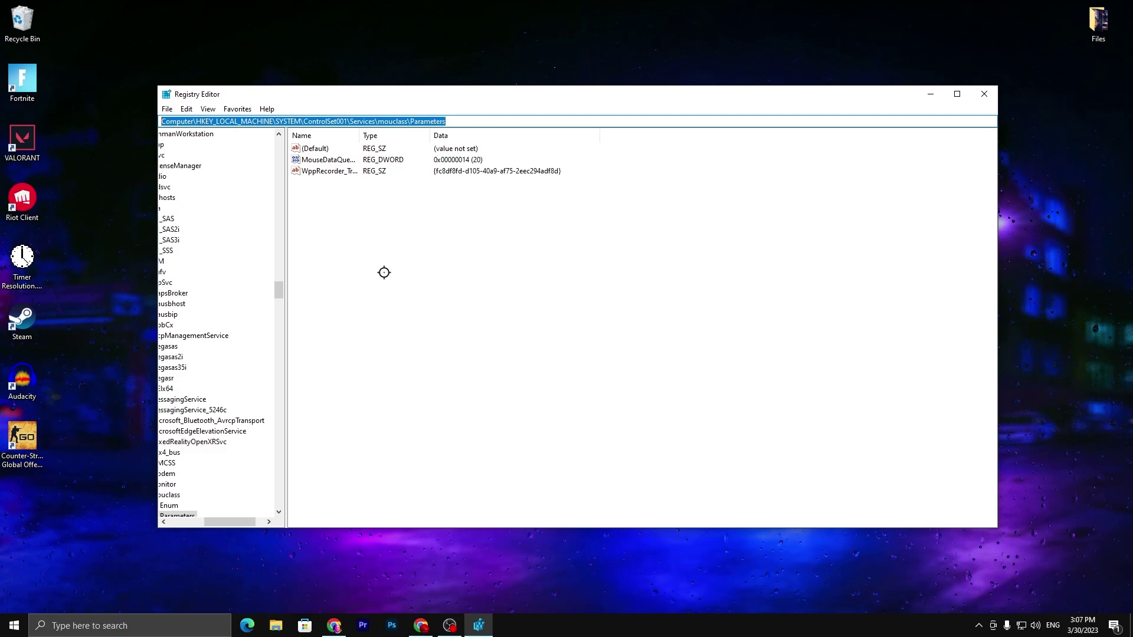
pyautogui.moveTo(214, 524); pyautogui.dragTo(159, 520)
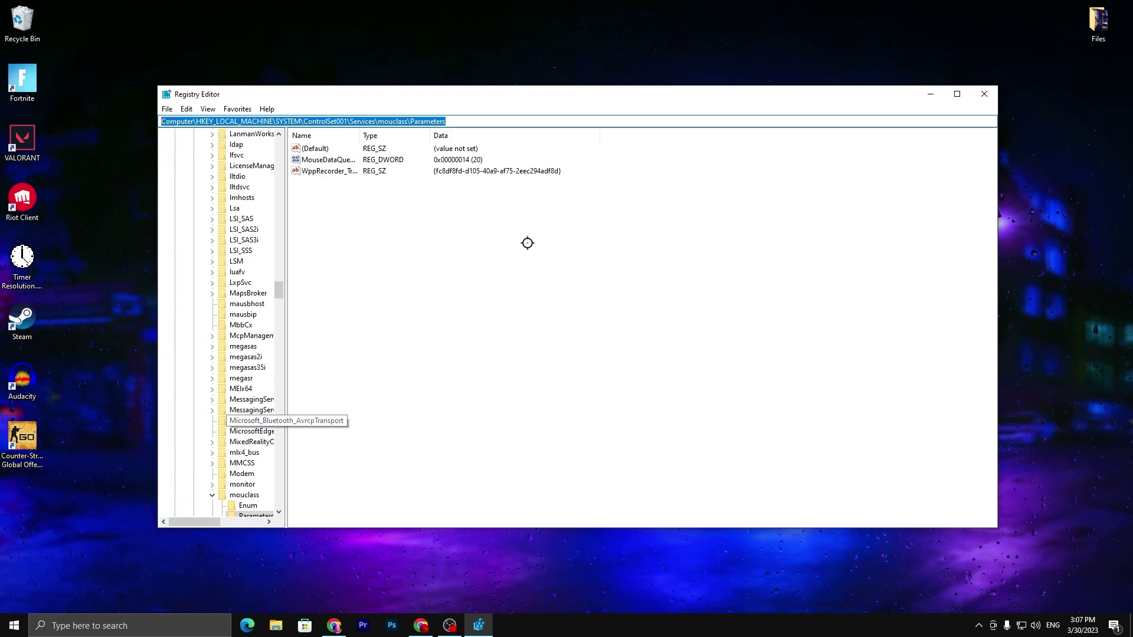
# Dismiss the New value menu and select the MouseDataQueueSize value instead
pyautogui.rightClick(336, 199)
pyautogui.moveTo(413, 224)
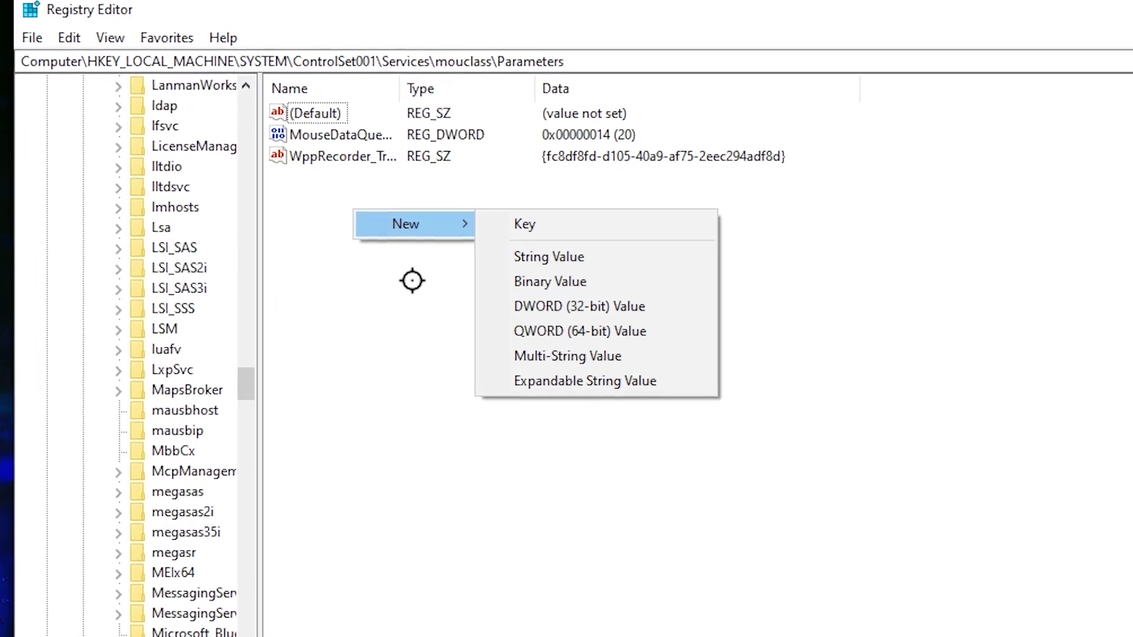
pyautogui.click(312, 257)
pyautogui.click(325, 130)
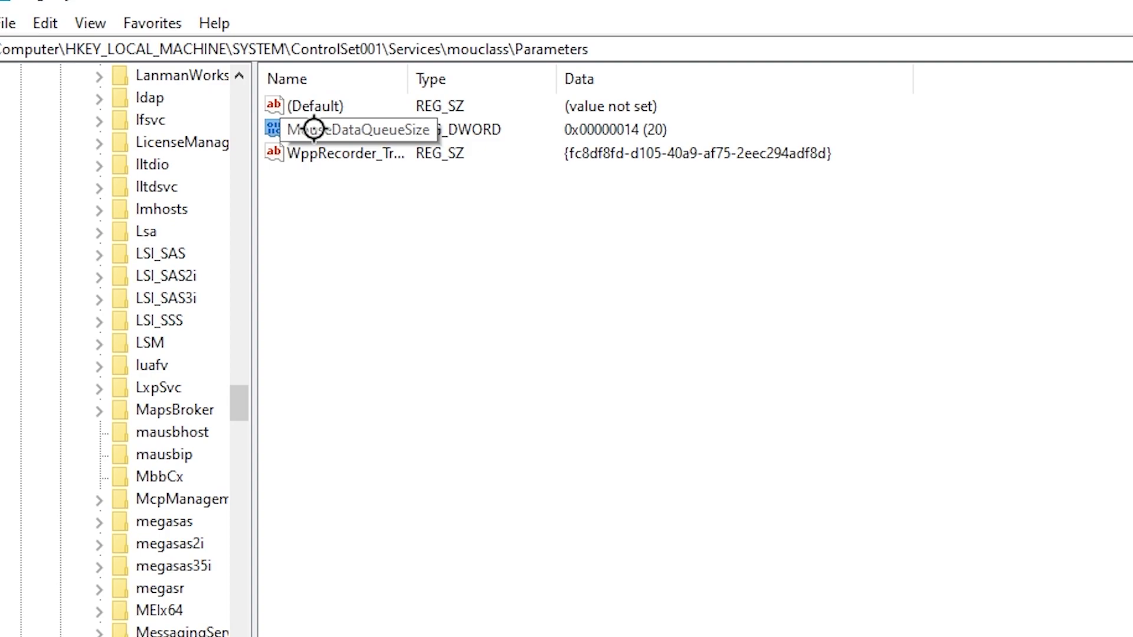
# Modify MouseDataQueueSize, entering 1 as Value data, and confirm with OK
pyautogui.rightClick(314, 129)
pyautogui.click(363, 144)
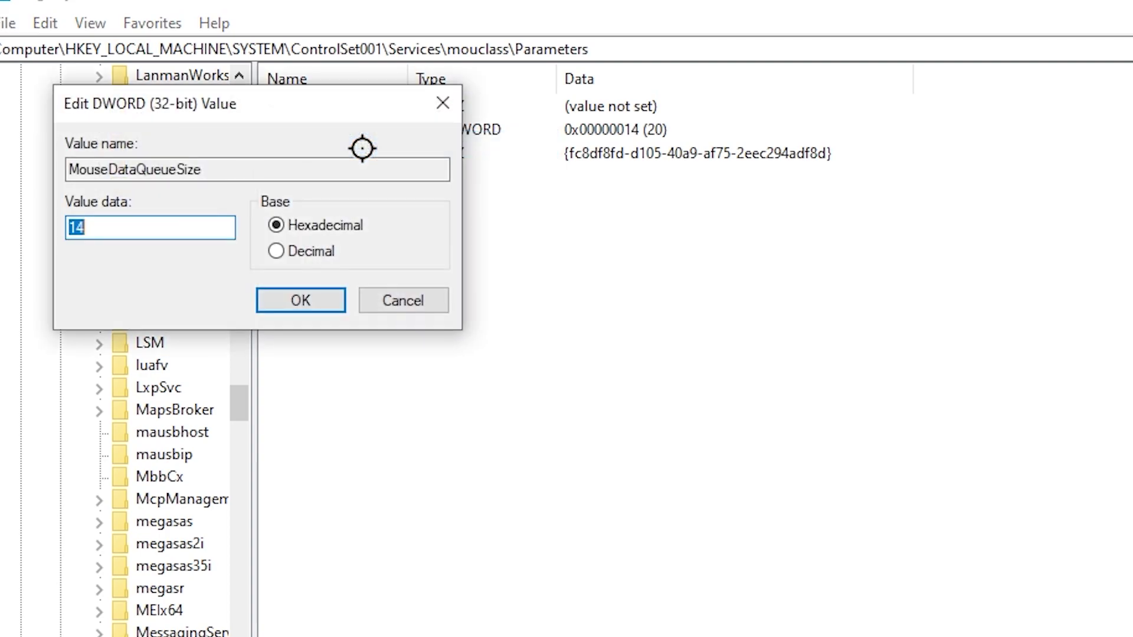
pyautogui.moveTo(137, 112); pyautogui.dragTo(690, 186)
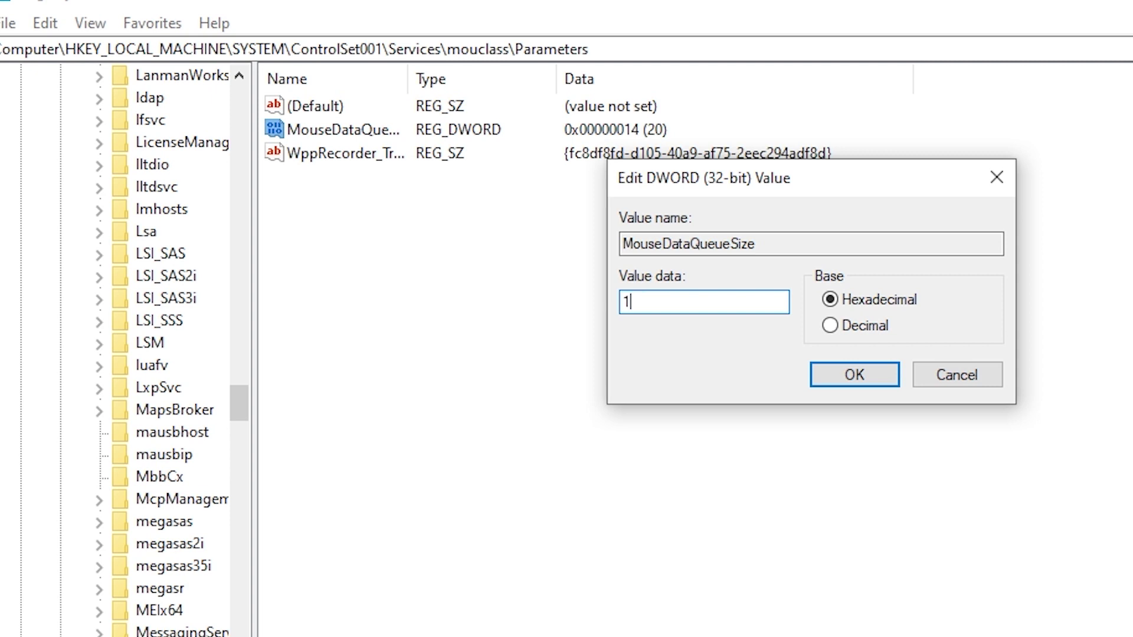
pyautogui.click(849, 372)
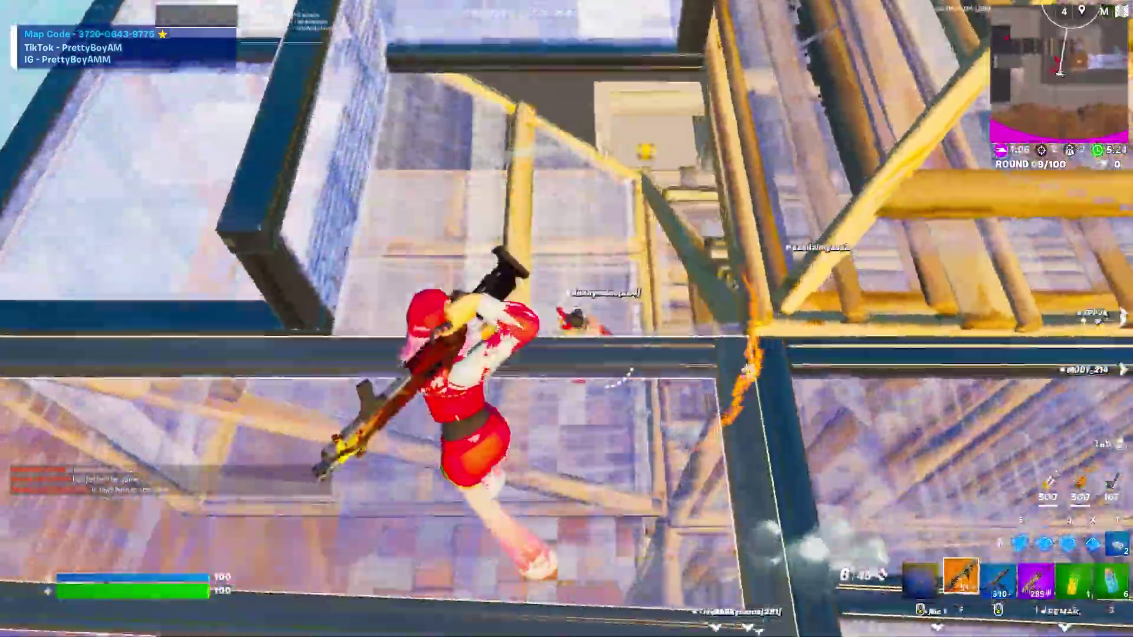
# Shoot the boxed opponent, cycling weapons and pickaxe, then eliminate them with the shotgun
pyautogui.click(567, 319)
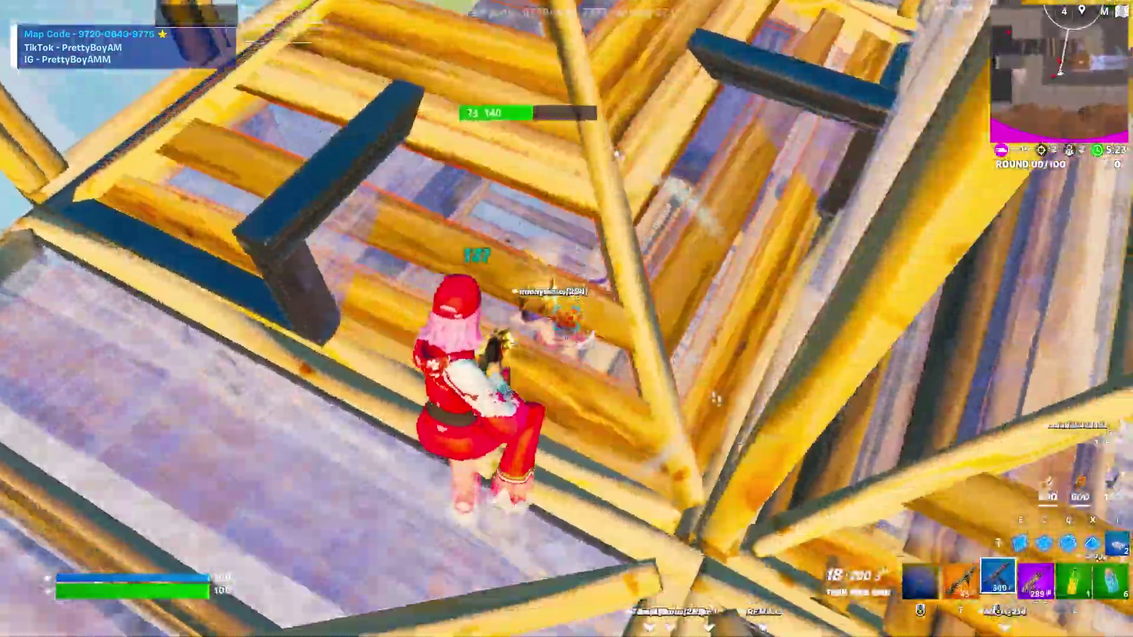
pyautogui.press('3')
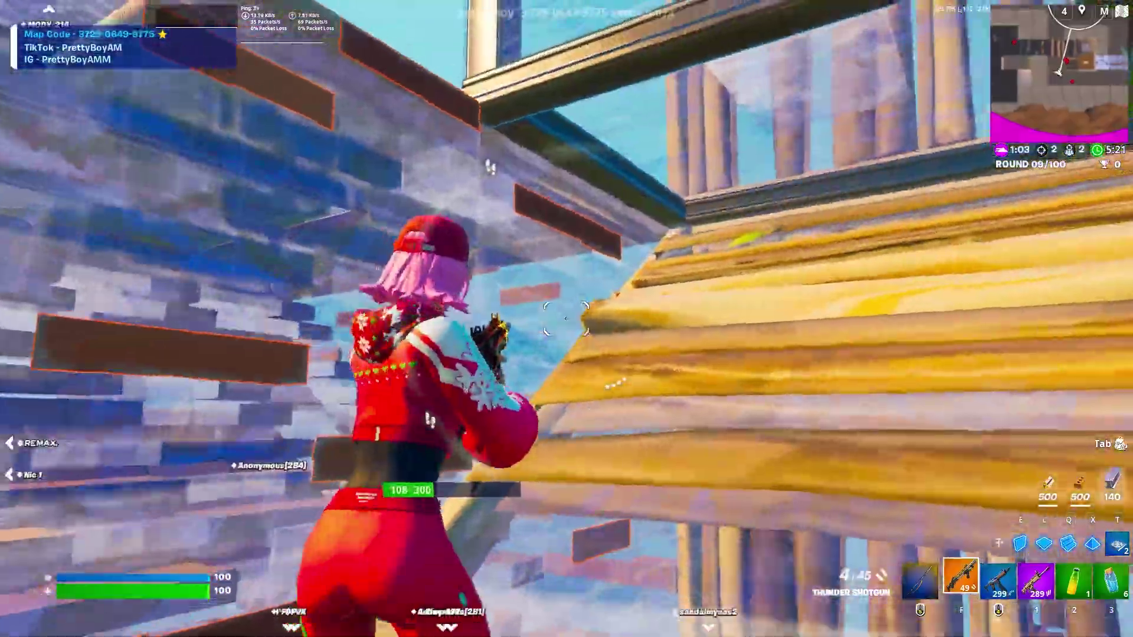
pyautogui.press('f')
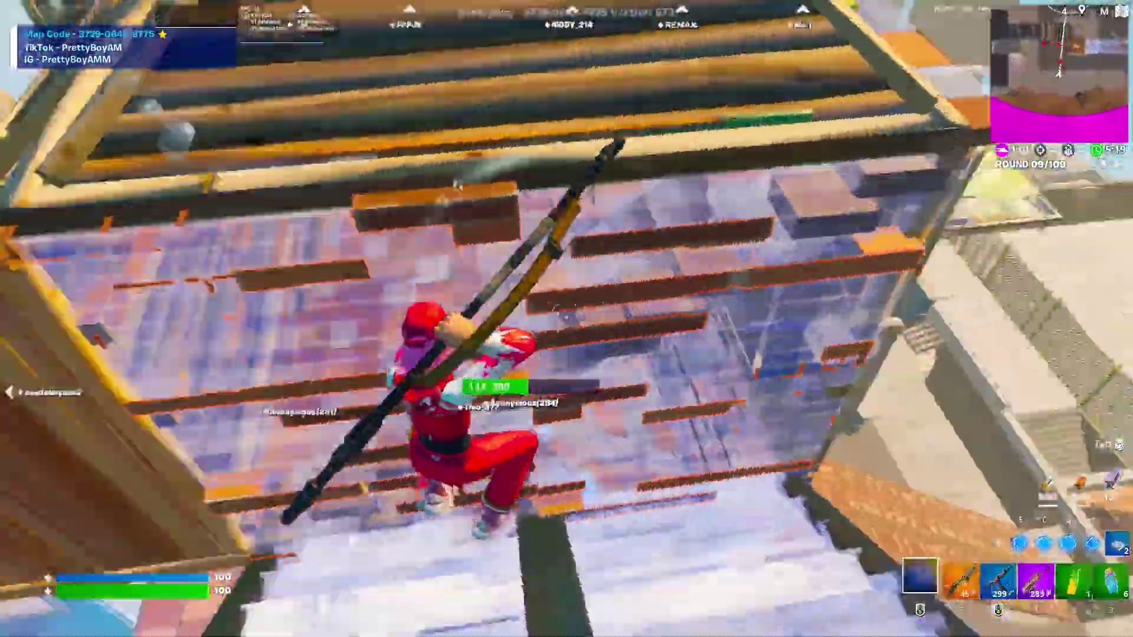
pyautogui.press('1')
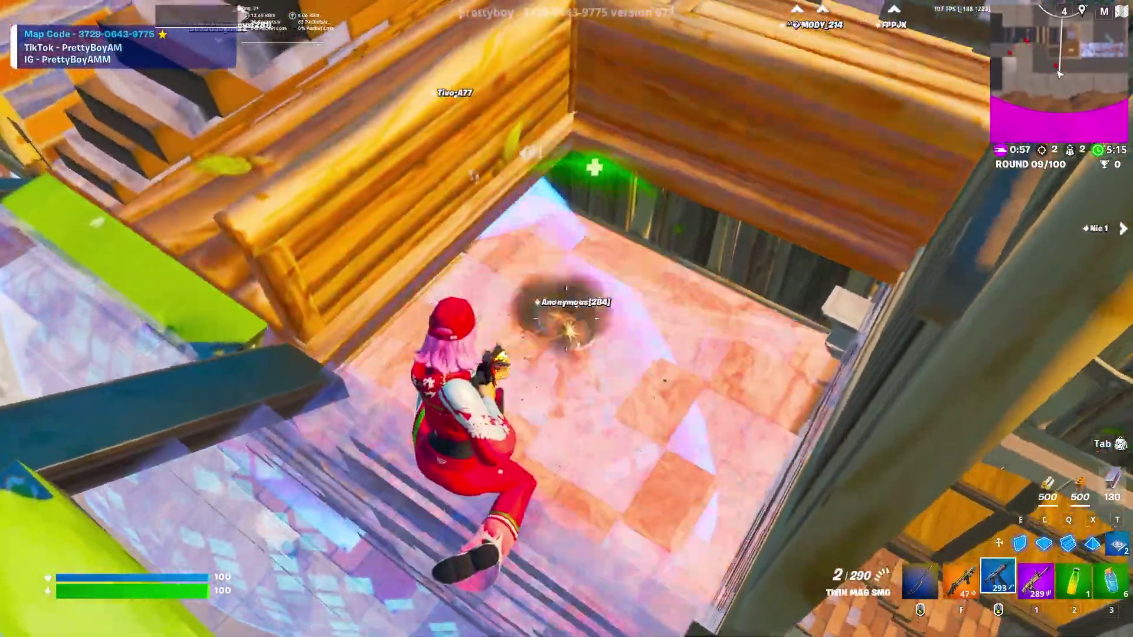
pyautogui.click(567, 315)
# Build walls around yourself, switch to the Twin Mag SMG and reload it
pyautogui.press('e')
pyautogui.click(566, 319)
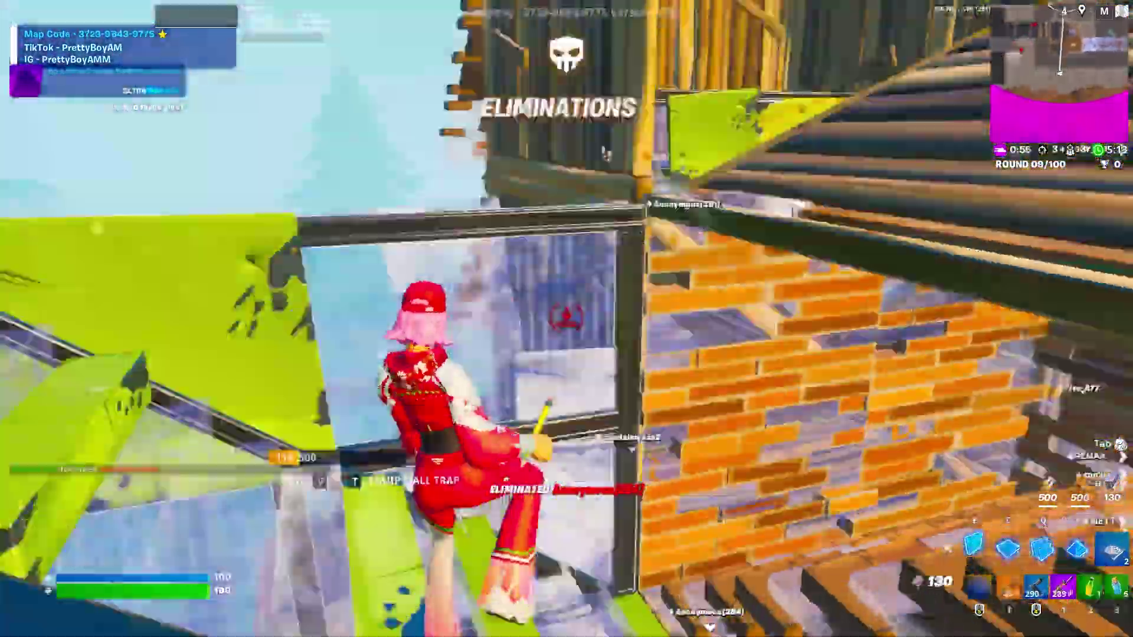
pyautogui.press('2')
pyautogui.press('r')
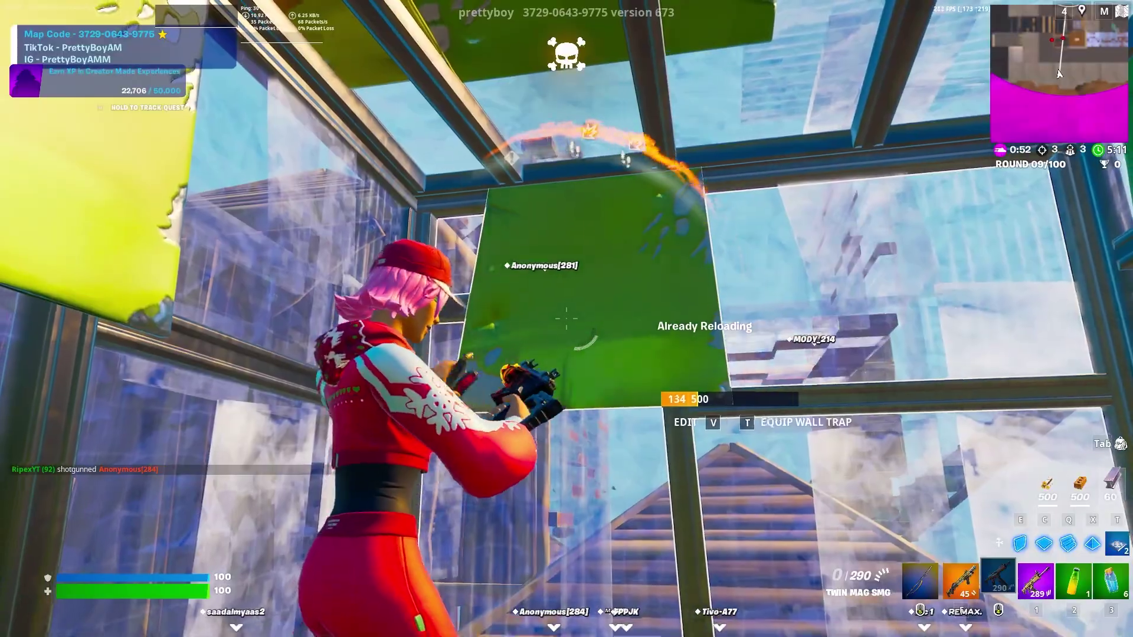